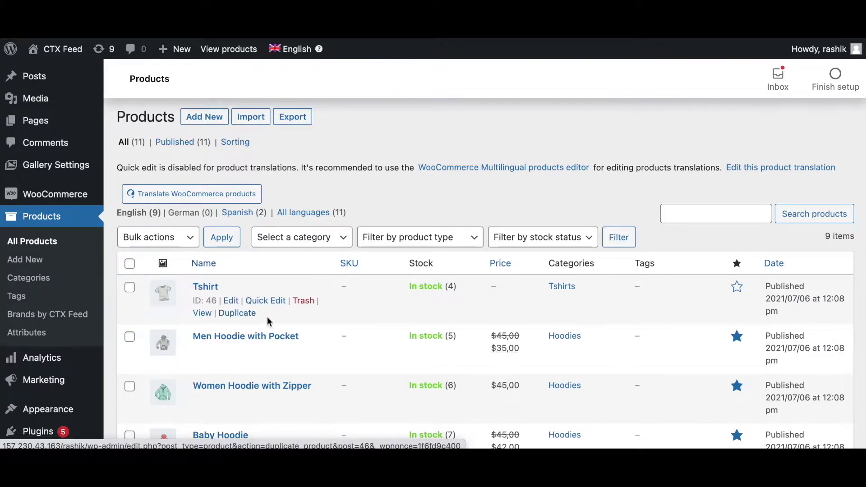
# Step: Start a new CTX Feed dynamic attribute named 'Discount for Men'
pyautogui.scroll(-5, 107, 378)
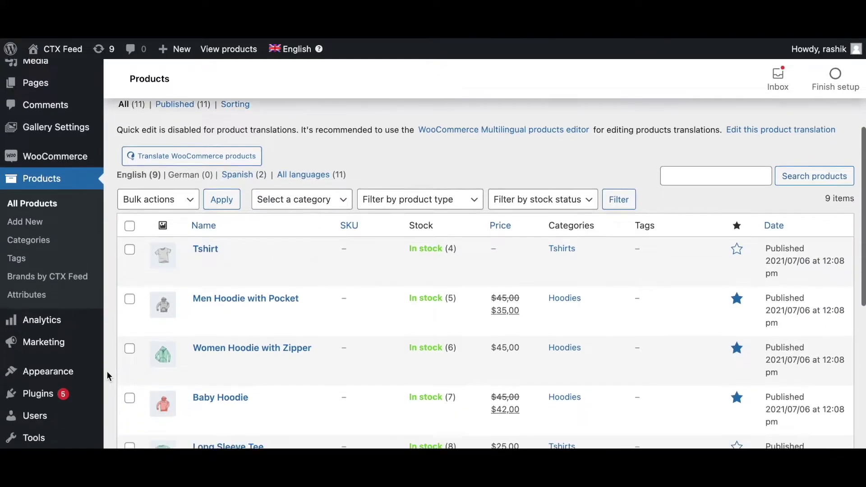
pyautogui.moveTo(58, 412)
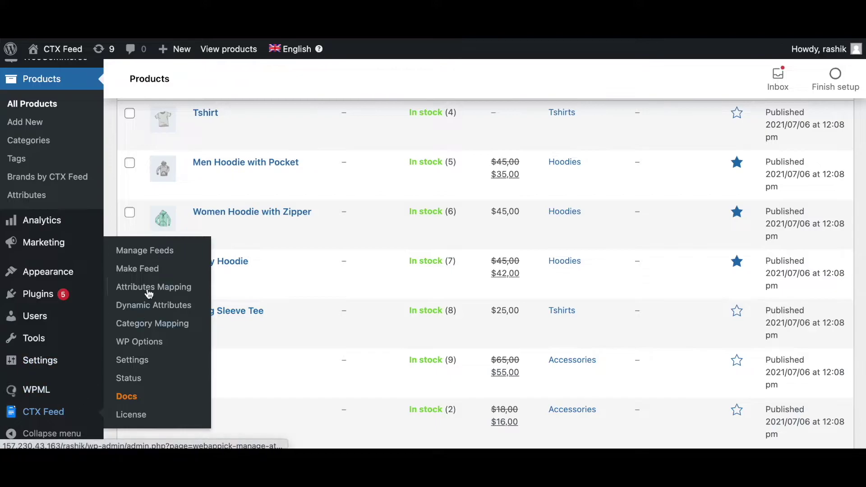
pyautogui.click(150, 308)
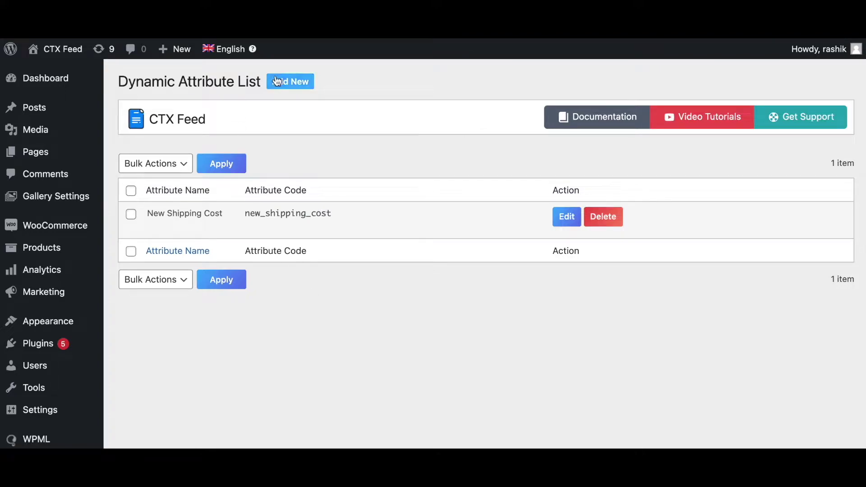
pyautogui.click(290, 85)
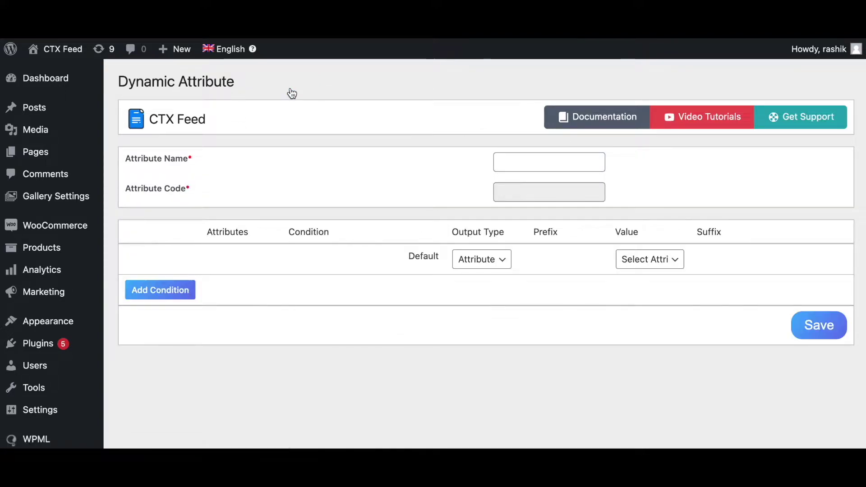
pyautogui.click(539, 162)
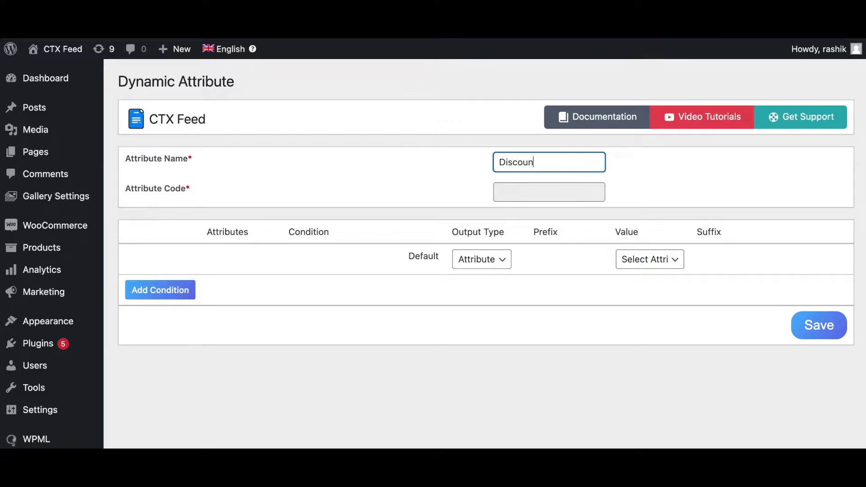
pyautogui.write('Discount for Men')
pyautogui.click(658, 173)
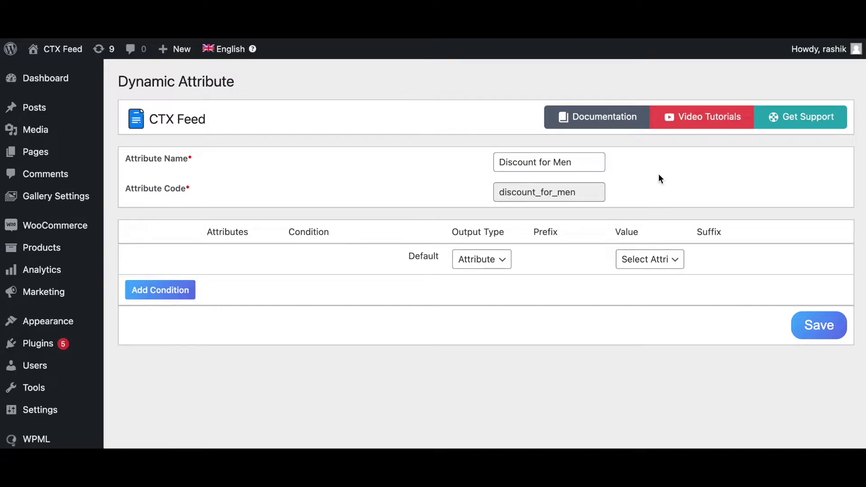
# Step: Add a condition: Price greater than 0 outputs the Pattern -20%
pyautogui.click(191, 297)
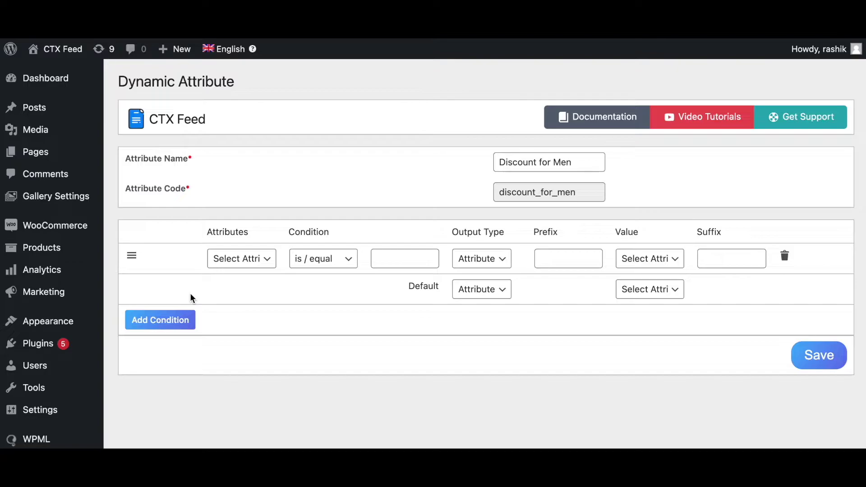
pyautogui.click(241, 258)
pyautogui.click(247, 408)
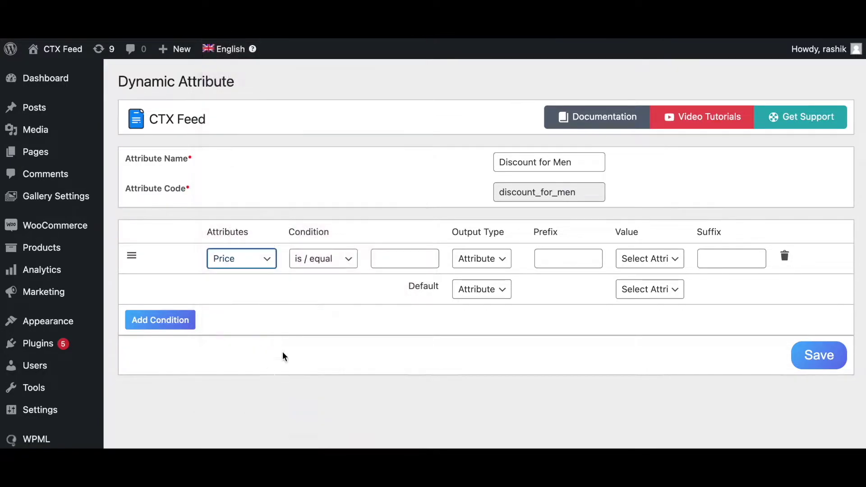
pyautogui.click(327, 266)
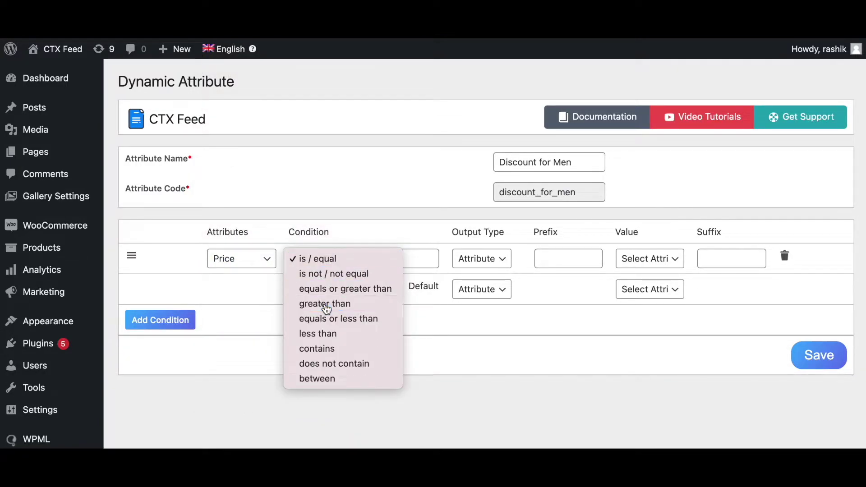
pyautogui.click(325, 303)
pyautogui.click(384, 258)
pyautogui.write('0')
pyautogui.click(480, 259)
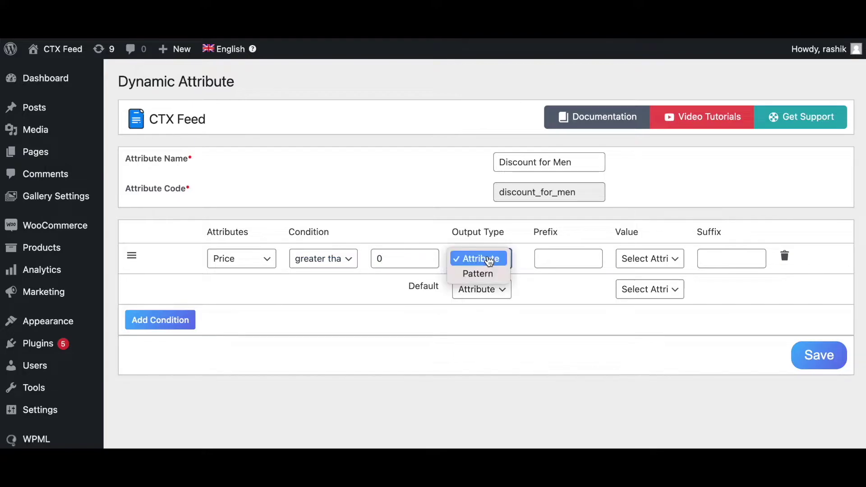
pyautogui.click(479, 273)
pyautogui.click(643, 259)
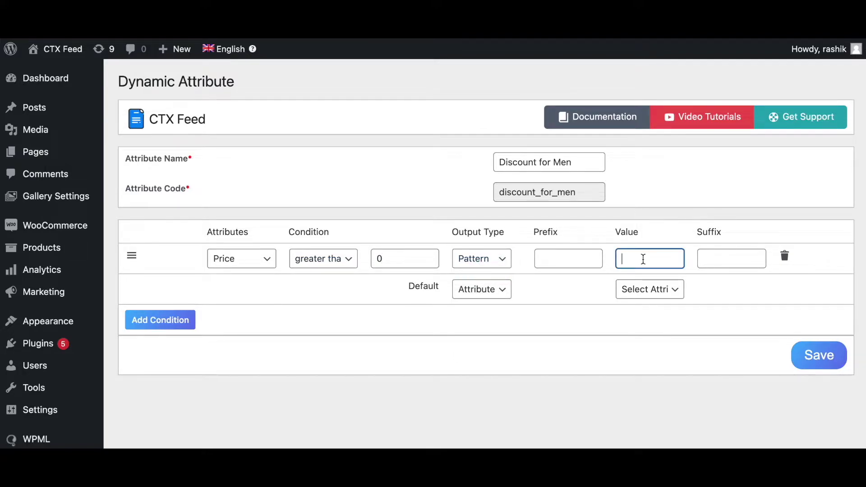
pyautogui.write('-20%')
# Step: Set the default output to Price and save the Discount for Men attribute
pyautogui.click(666, 296)
pyautogui.scroll(-5, 660, 307)
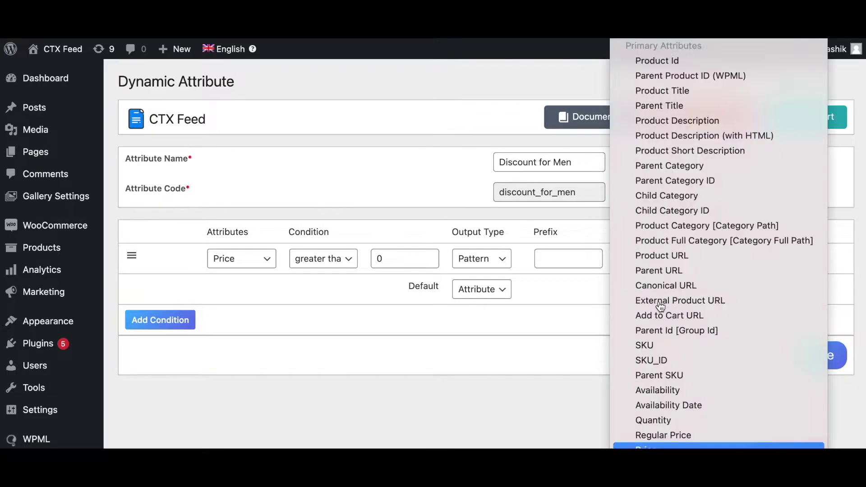
pyautogui.scroll(-3, 661, 306)
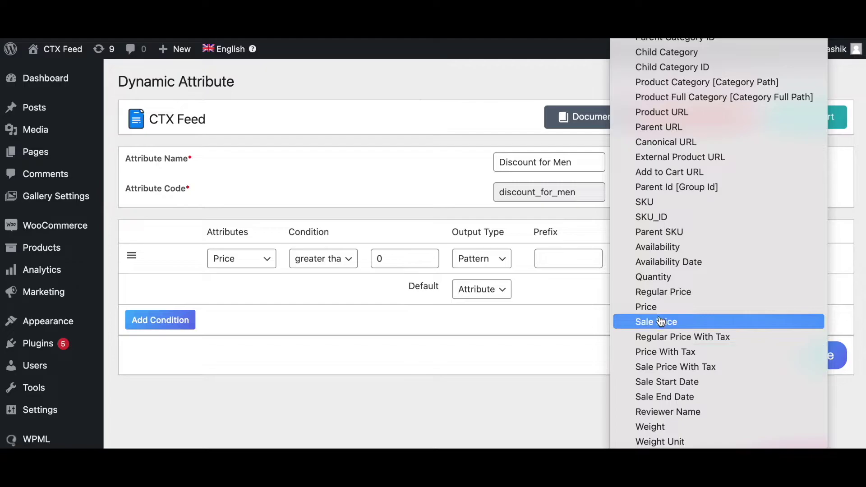
pyautogui.click(660, 311)
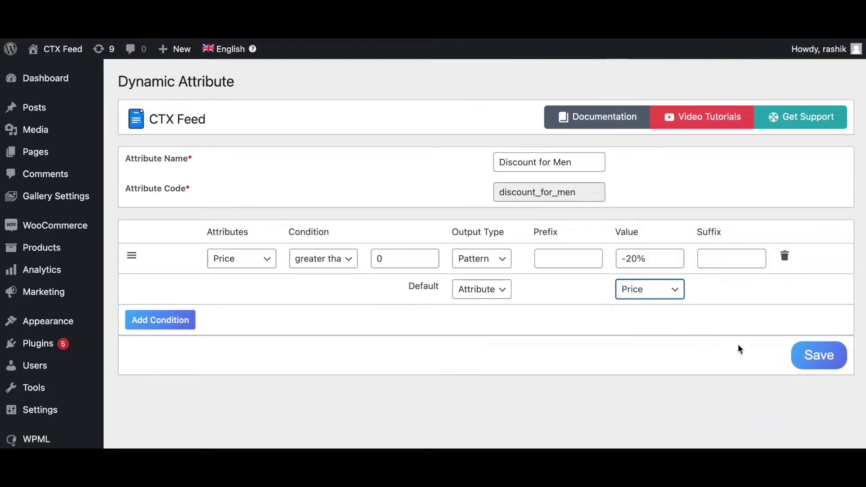
pyautogui.click(808, 354)
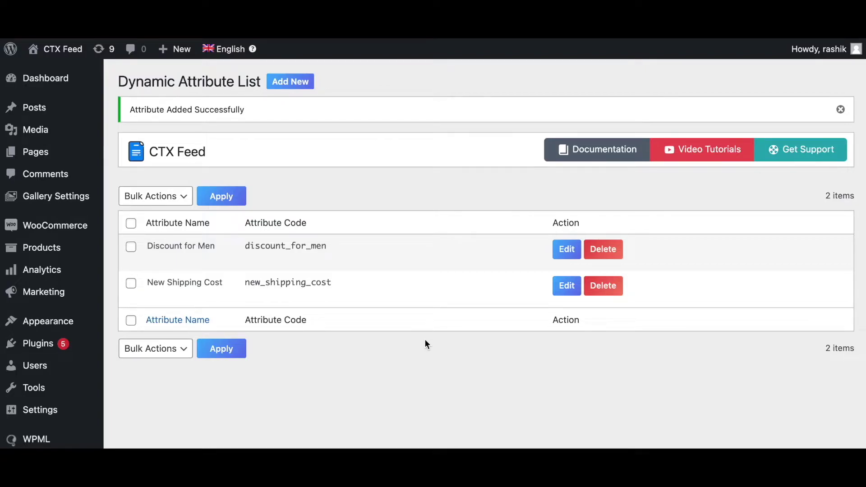
# Step: Start another dynamic attribute named 'Discount for Women'
pyautogui.click(297, 83)
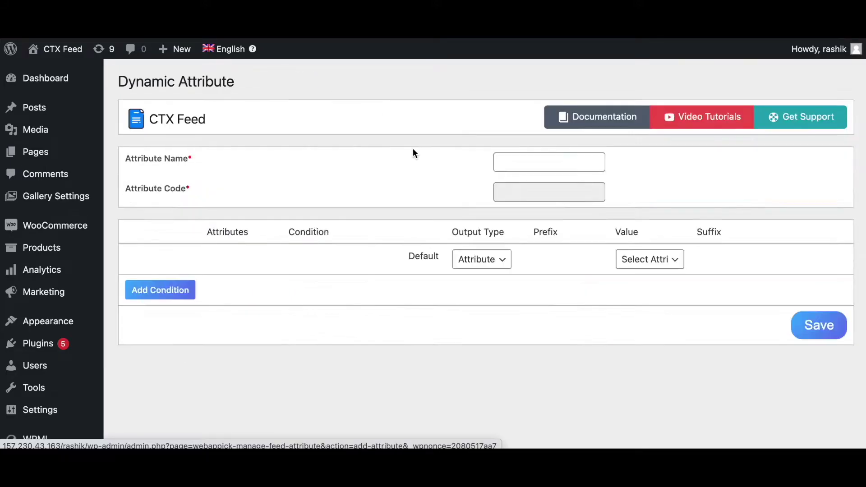
pyautogui.click(516, 163)
pyautogui.write('Discount for')
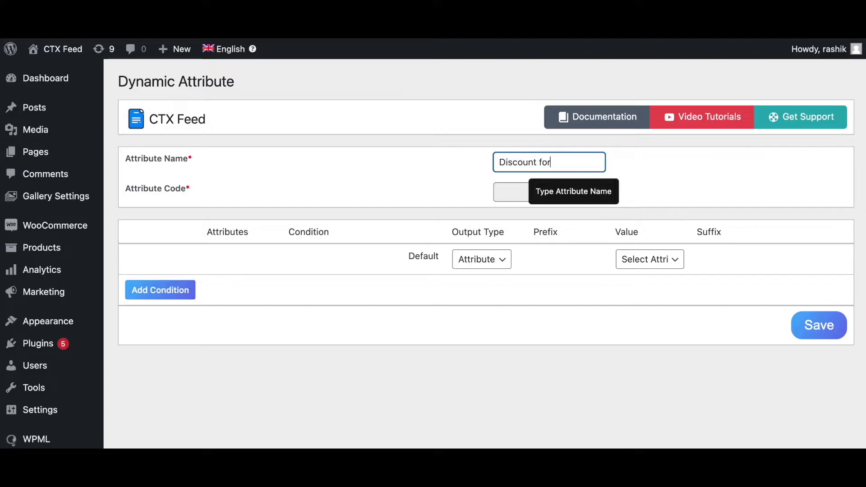
pyautogui.write(' Women')
pyautogui.click(445, 185)
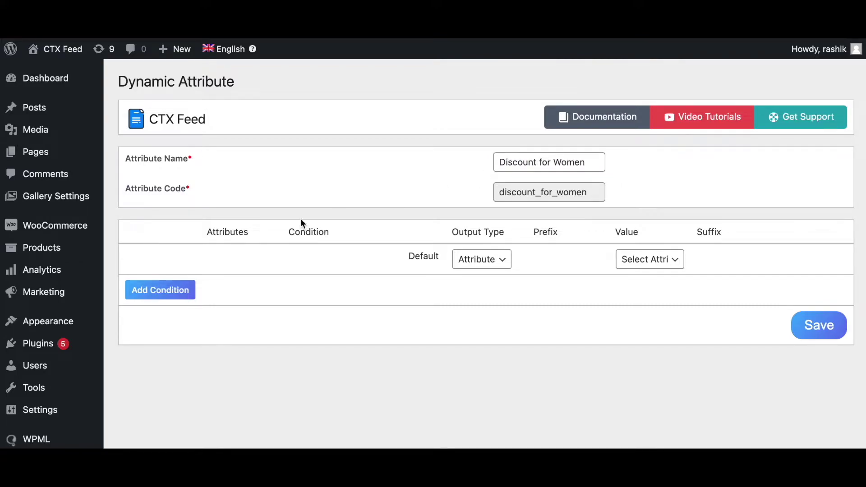
# Step: Add a condition: Price greater than 0 outputs the Pattern -10%
pyautogui.click(164, 291)
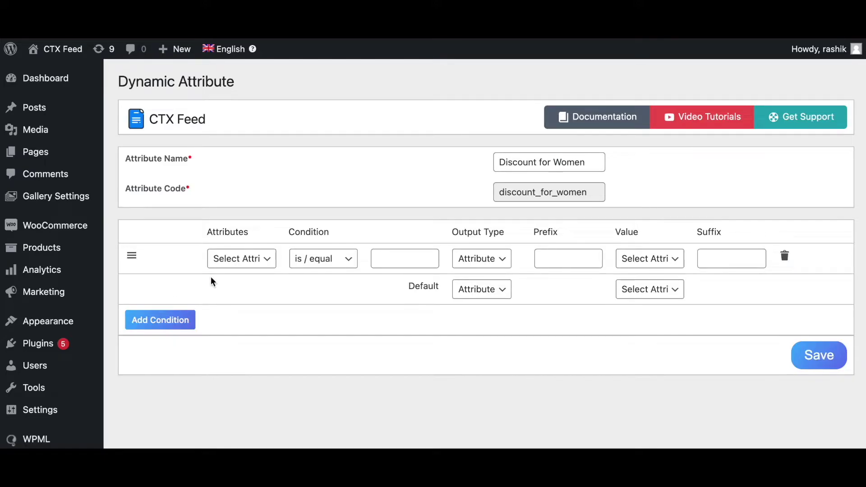
pyautogui.click(250, 262)
pyautogui.scroll(-5, 252, 269)
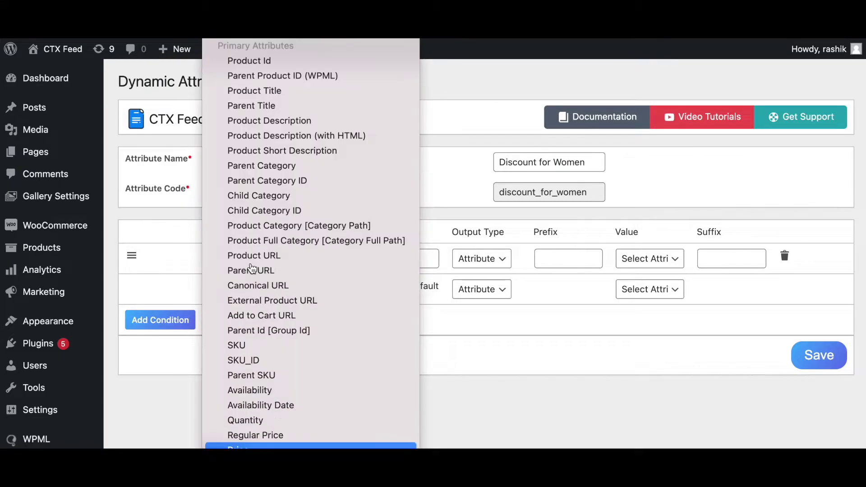
pyautogui.click(246, 420)
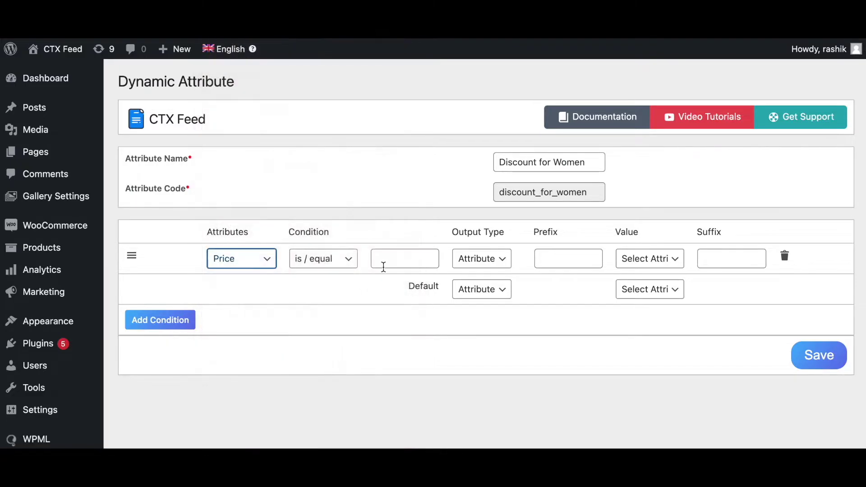
pyautogui.click(340, 260)
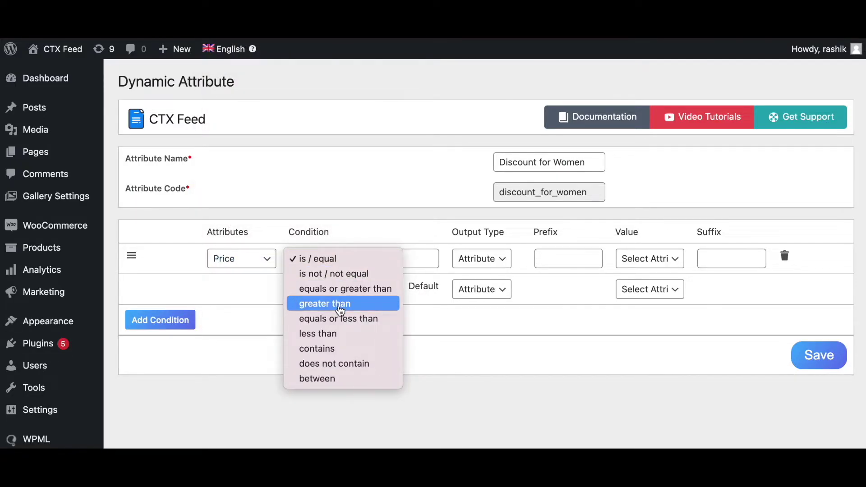
pyautogui.click(340, 310)
pyautogui.click(386, 254)
pyautogui.write('0')
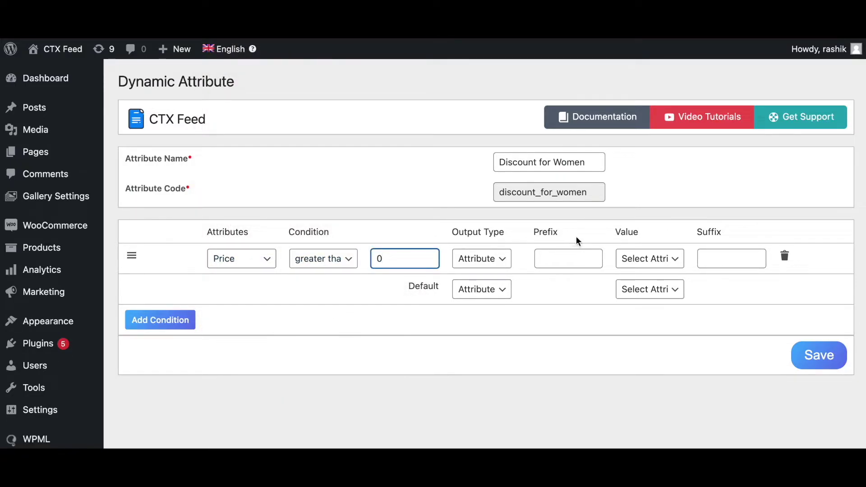
pyautogui.click(499, 263)
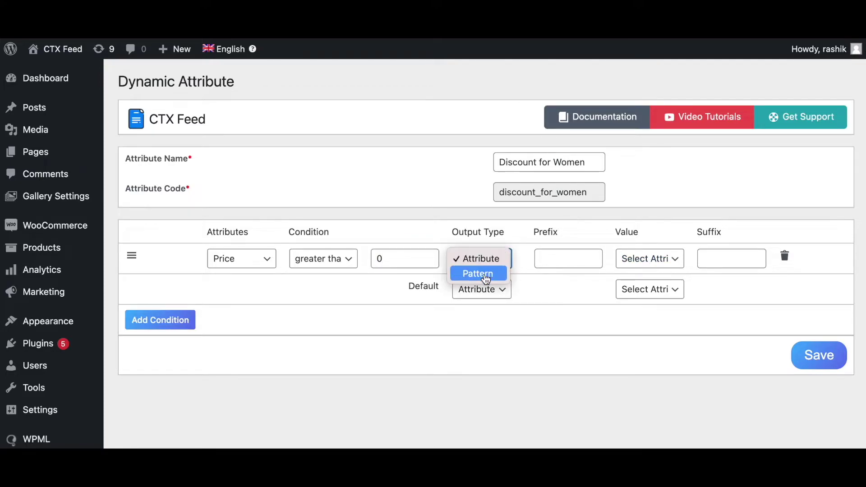
pyautogui.click(479, 274)
pyautogui.click(650, 262)
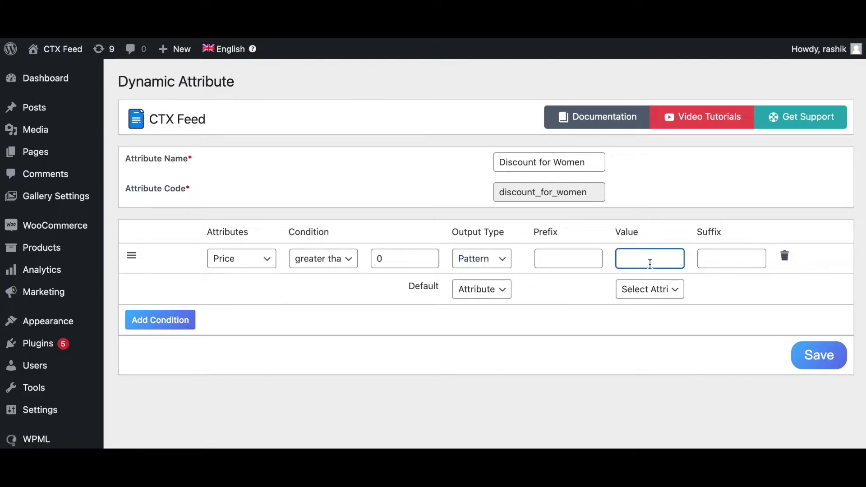
pyautogui.write('-10%')
# Step: Set the default output to Price and save the Discount for Women attribute
pyautogui.click(656, 295)
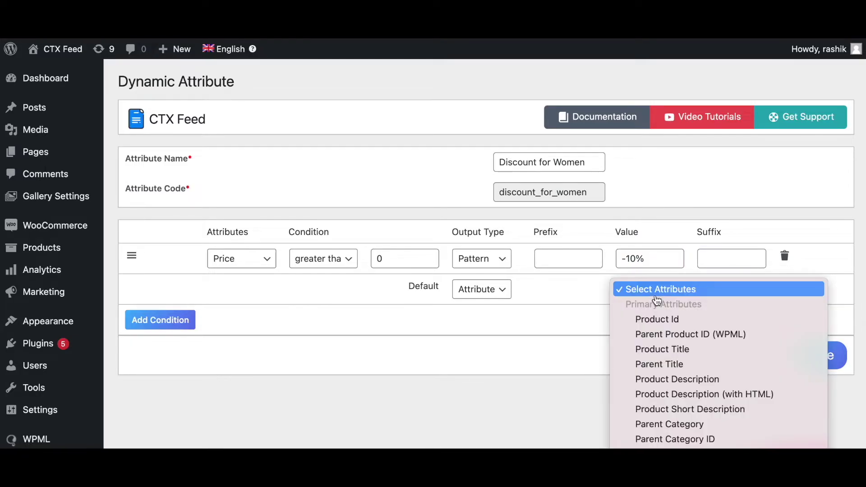
pyautogui.scroll(-5, 656, 301)
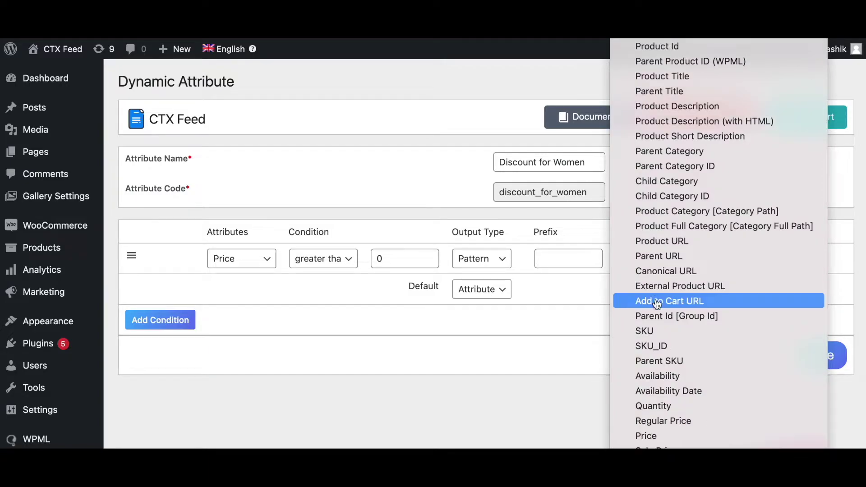
pyautogui.click(648, 435)
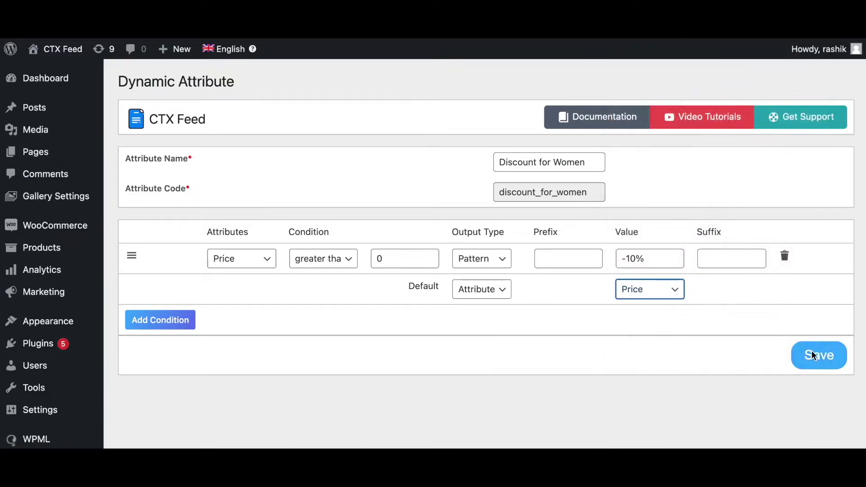
pyautogui.click(828, 363)
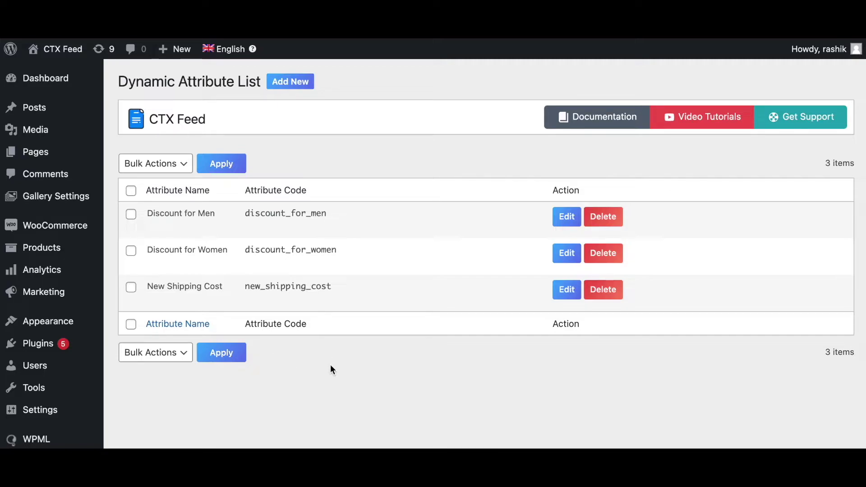
# Step: Start a third dynamic attribute named 'Discount for Men and Women' so its code auto-fills
pyautogui.click(290, 82)
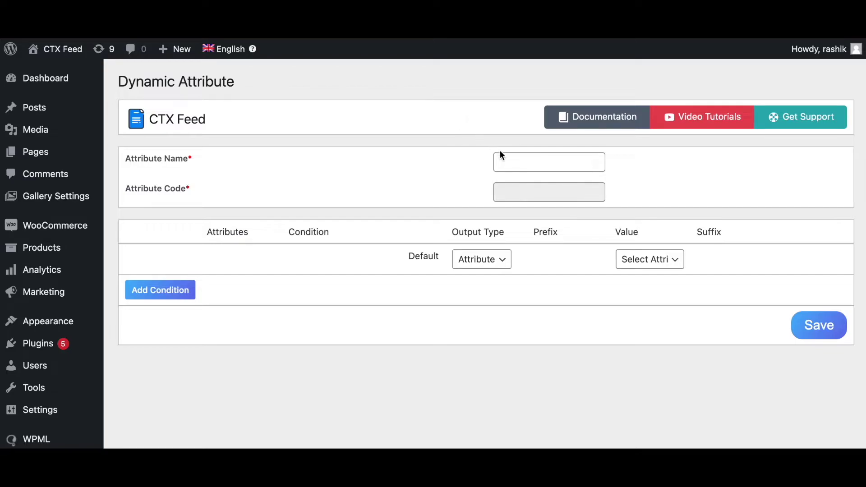
pyautogui.click(506, 161)
pyautogui.write('Disc')
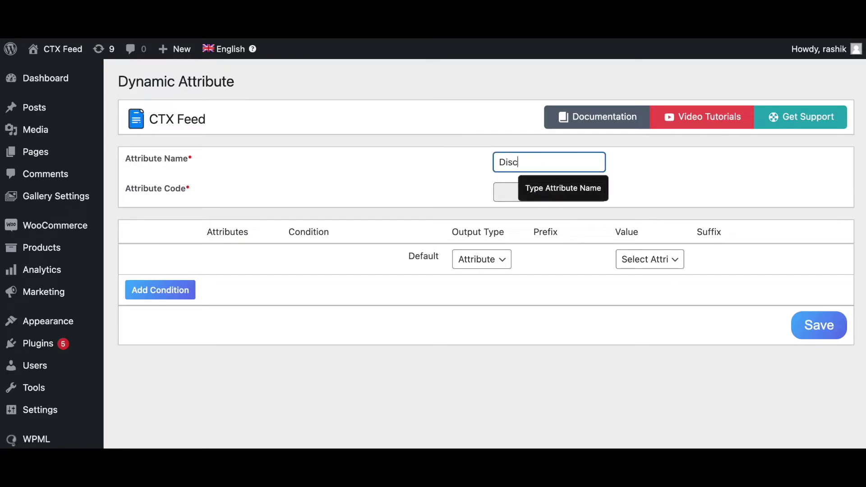
pyautogui.write('ount for Men and ')
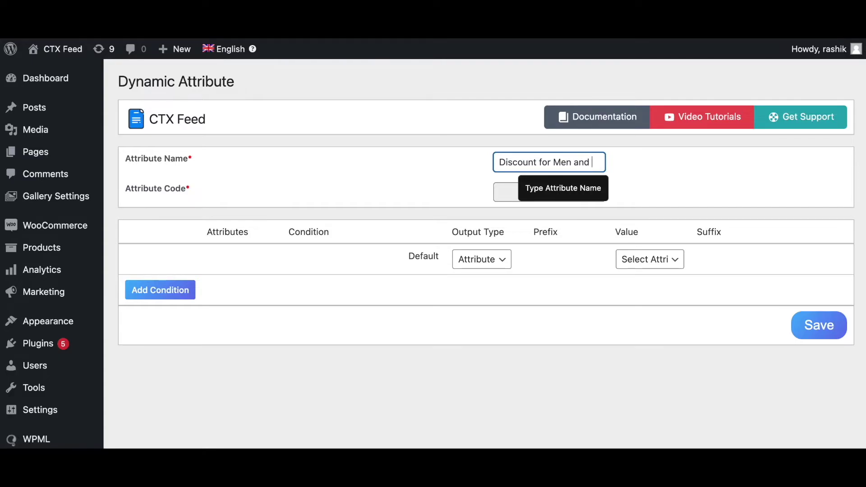
pyautogui.write('Women')
pyautogui.click(416, 179)
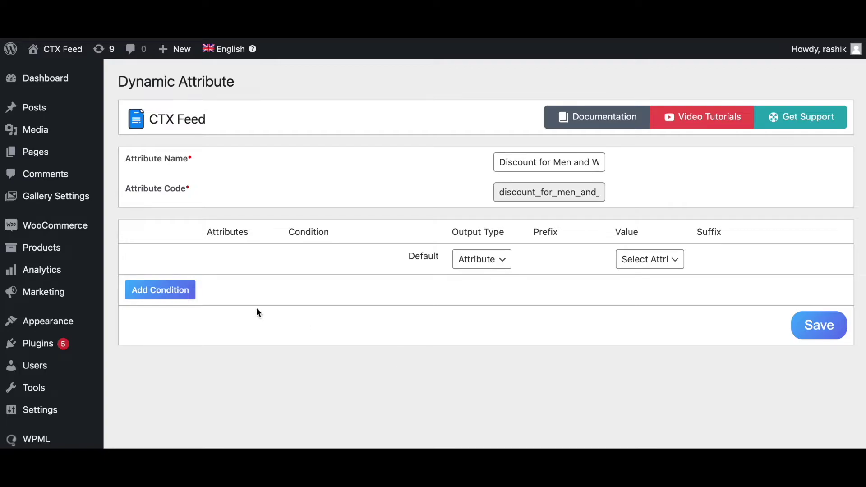
# Step: Add a rule: when Product Title contains 'Men', return Discount for Men
pyautogui.click(145, 293)
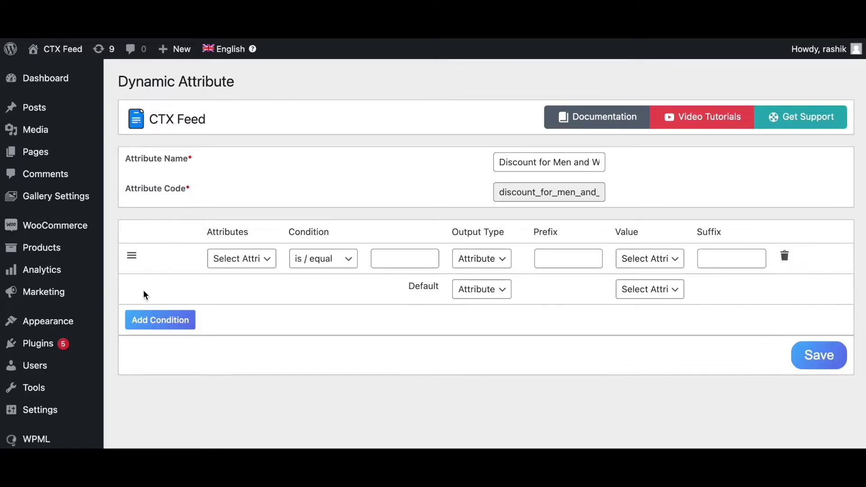
pyautogui.click(247, 259)
pyautogui.click(265, 319)
pyautogui.click(315, 258)
pyautogui.click(329, 349)
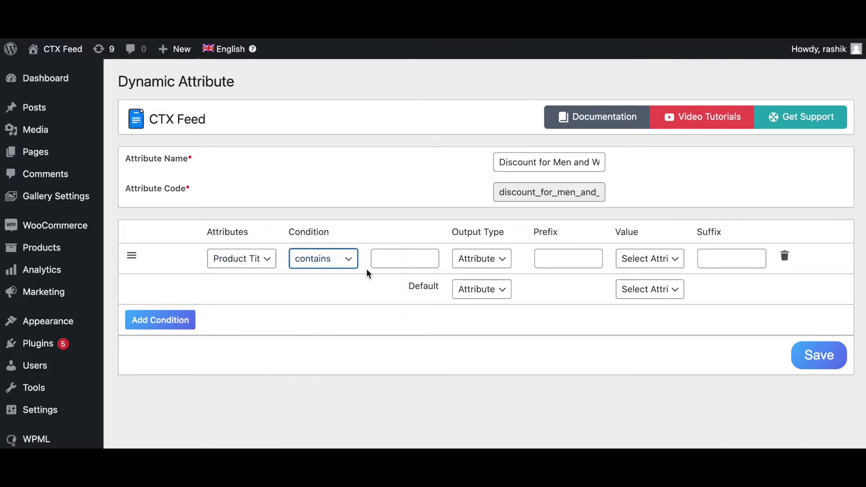
pyautogui.click(379, 258)
pyautogui.write('Men')
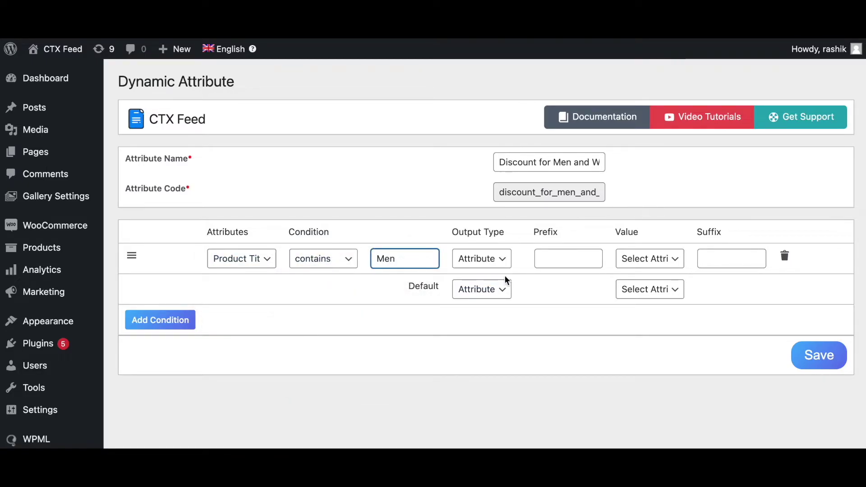
pyautogui.click(660, 258)
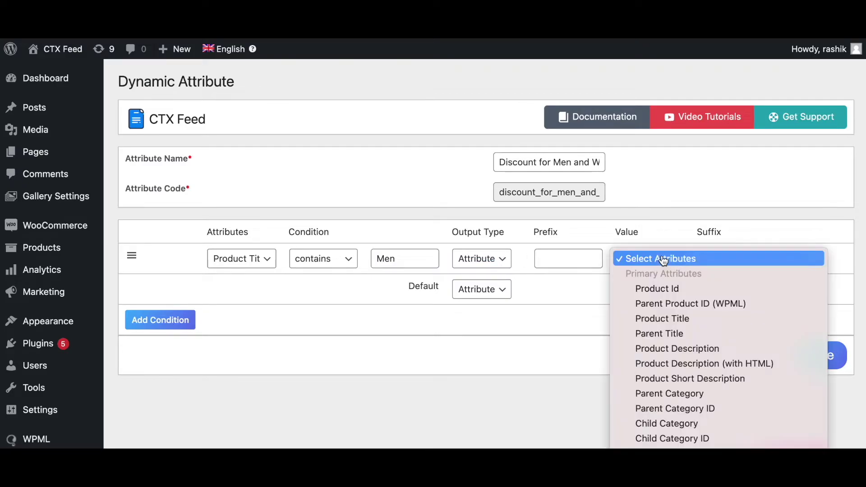
pyautogui.scroll(-10, 681, 357)
pyautogui.scroll(-15, 684, 356)
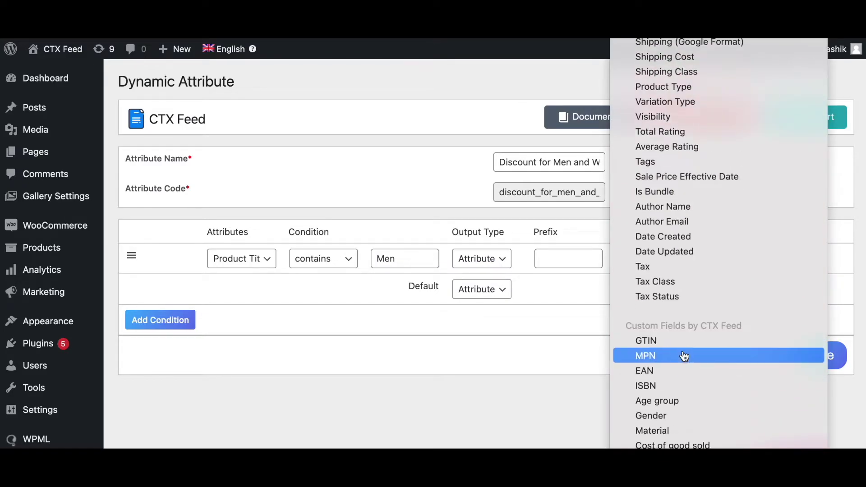
pyautogui.scroll(-12, 683, 356)
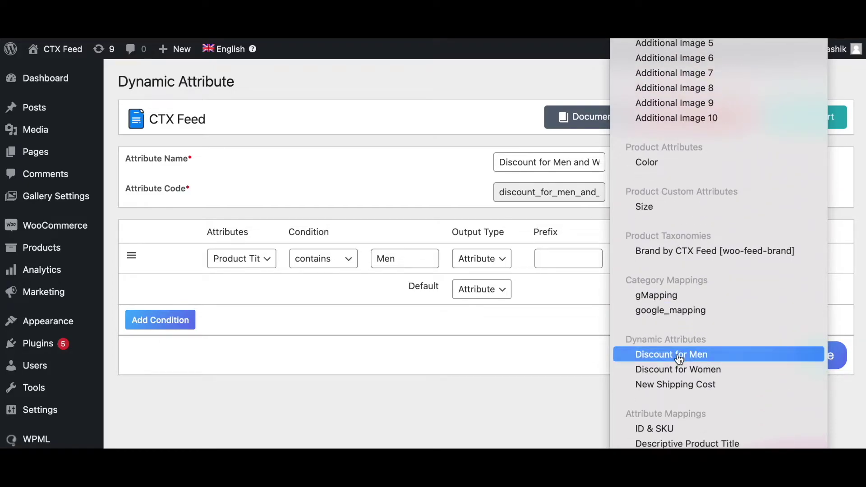
pyautogui.click(683, 355)
# Step: Add a second rule: when Product Title contains 'Women', return Discount for Women
pyautogui.click(170, 321)
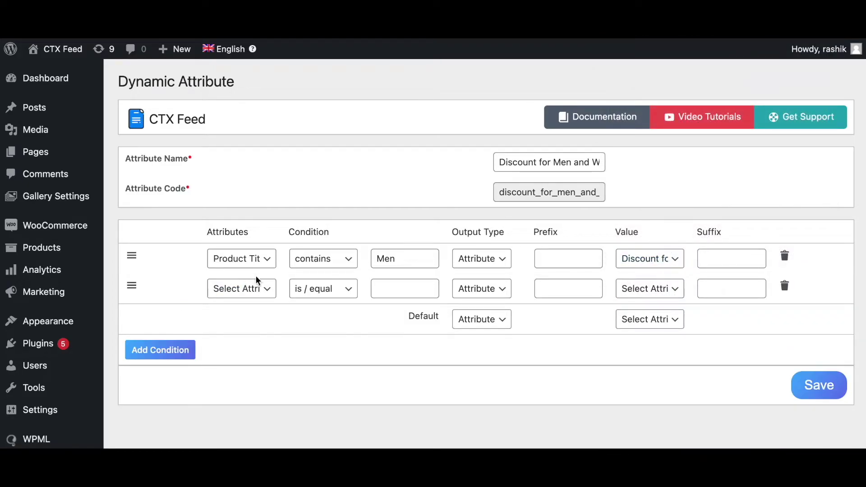
pyautogui.click(253, 287)
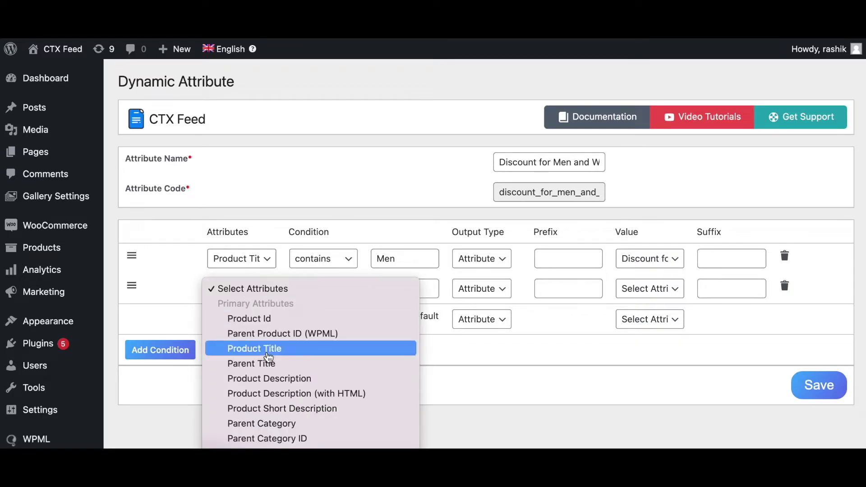
pyautogui.click(269, 356)
pyautogui.click(329, 289)
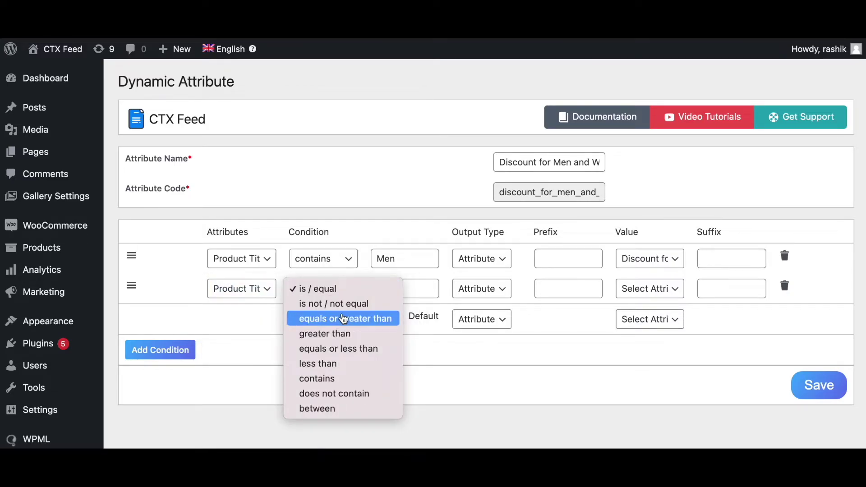
pyautogui.click(317, 378)
pyautogui.click(394, 286)
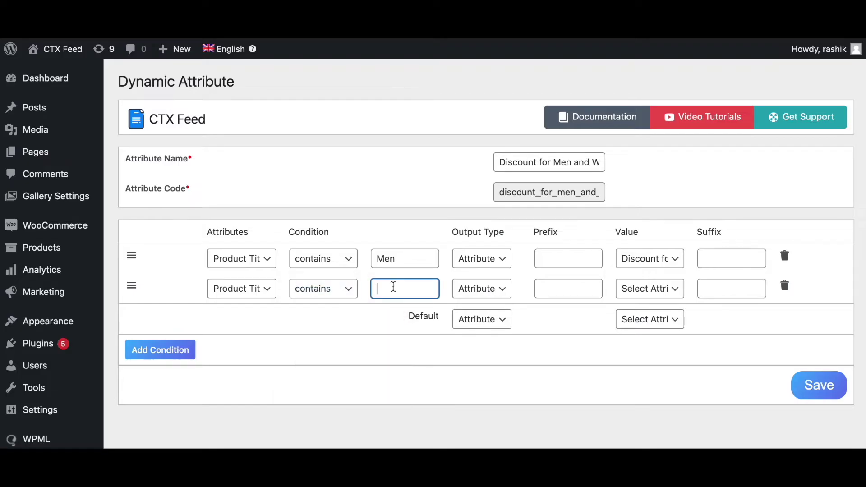
pyautogui.write('Women')
pyautogui.click(647, 291)
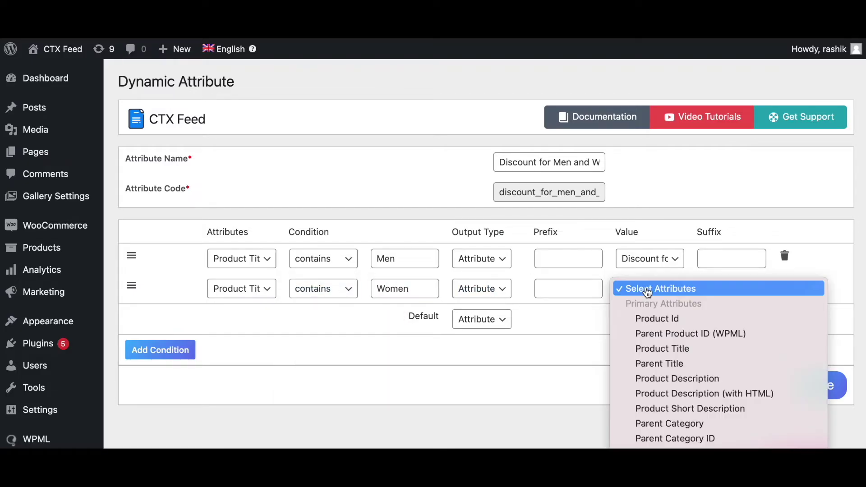
pyautogui.scroll(-10, 661, 359)
pyautogui.scroll(-15, 661, 362)
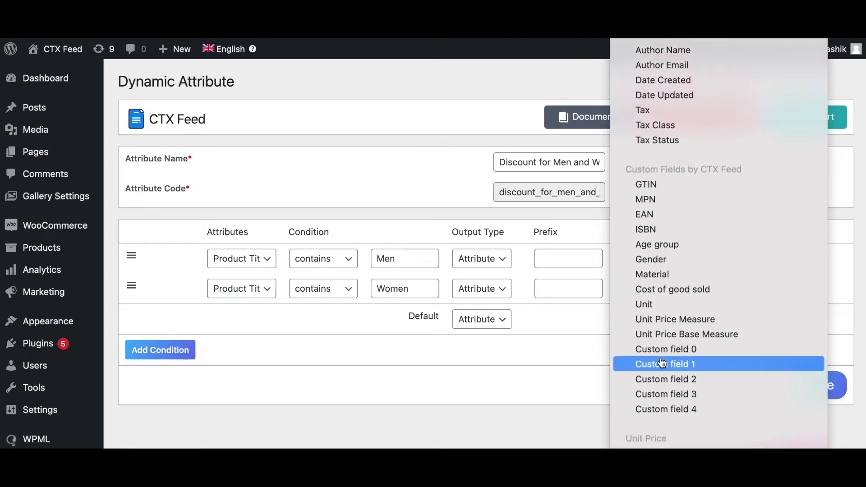
pyautogui.scroll(-5, 661, 362)
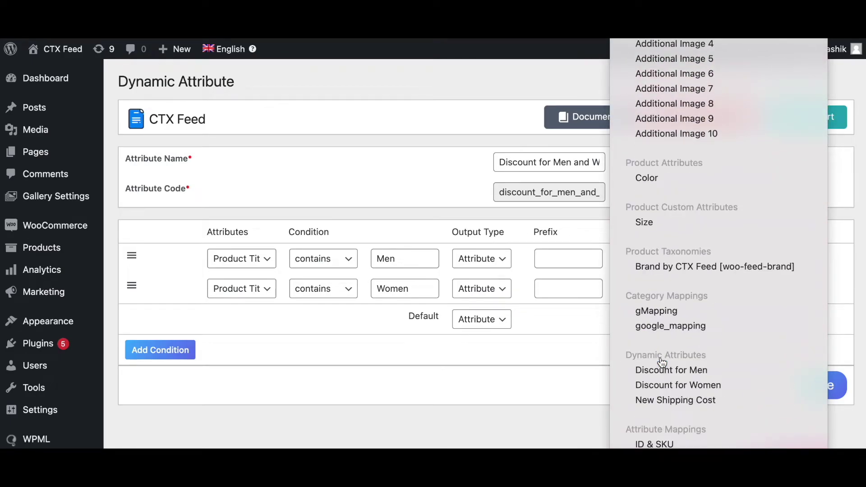
pyautogui.click(660, 370)
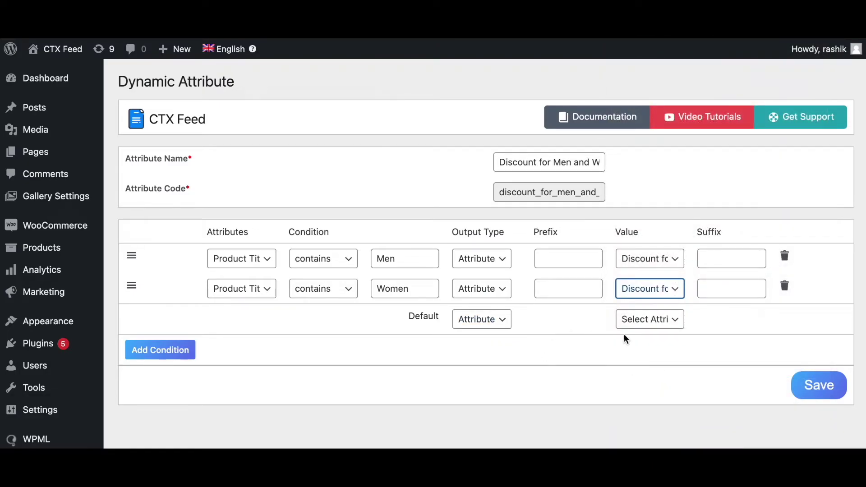
# Step: Set the default value to Price and save the Discount for Men and Women attribute
pyautogui.click(654, 327)
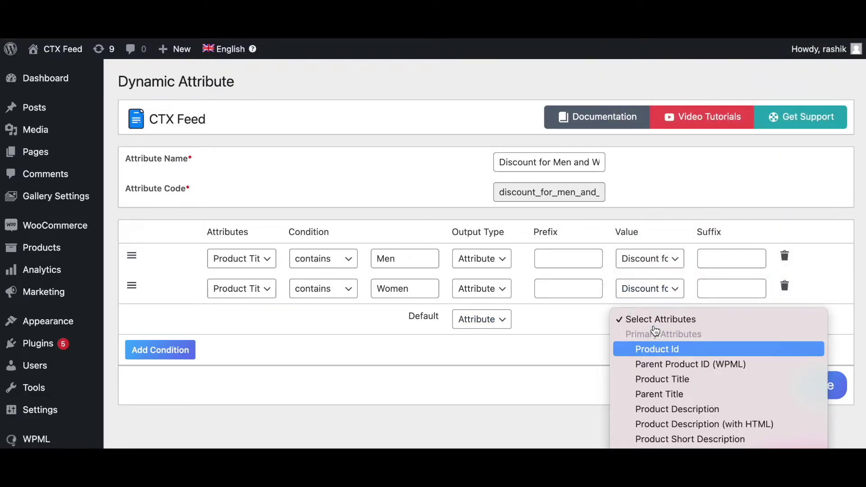
pyautogui.scroll(-5, 668, 399)
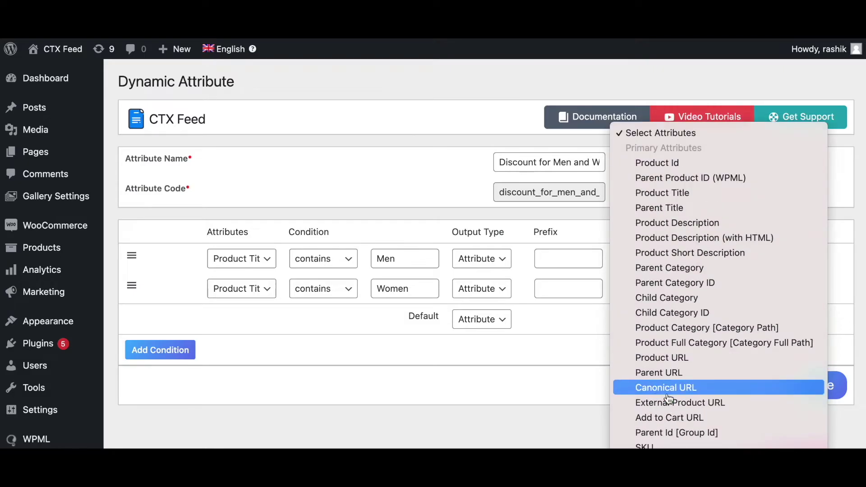
pyautogui.scroll(-5, 668, 398)
pyautogui.click(657, 352)
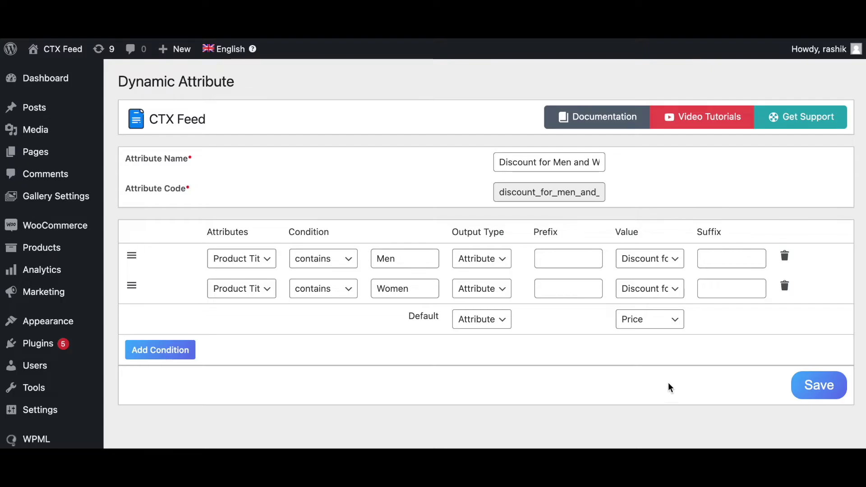
pyautogui.click(817, 386)
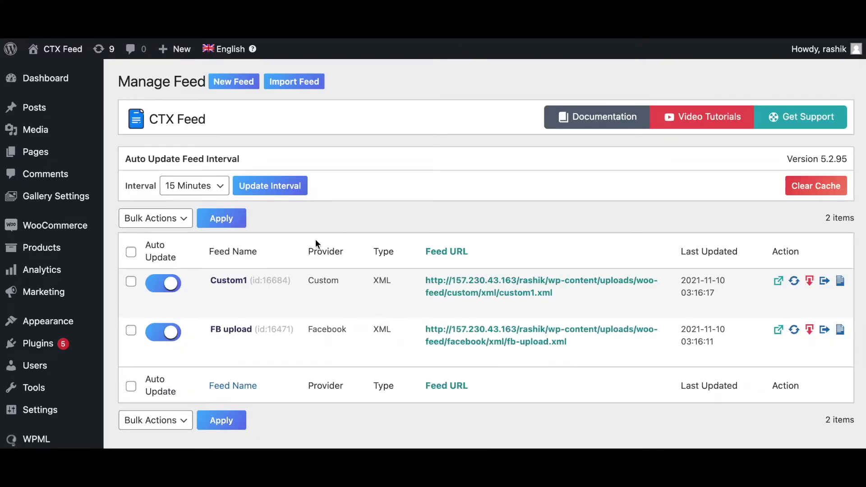
# Step: In the Custom1 feed, set the sale Price value to Discount for Men and Women, then update and regenerate
pyautogui.click(229, 280)
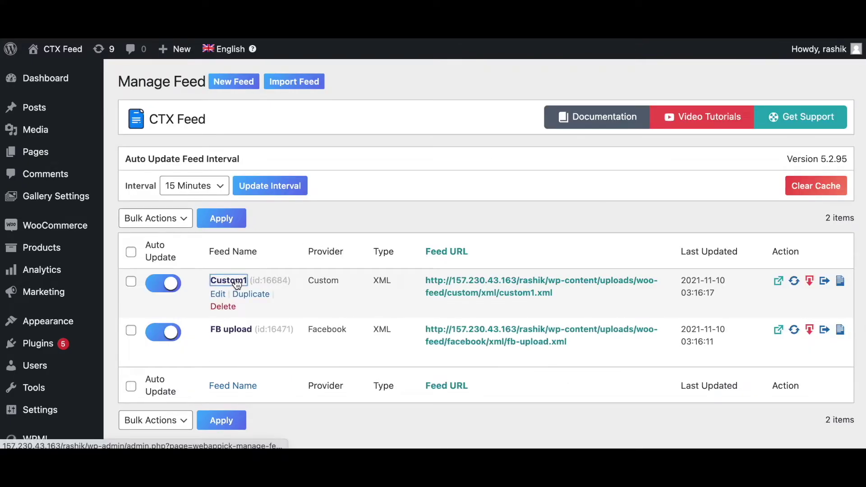
pyautogui.scroll(-10, 618, 336)
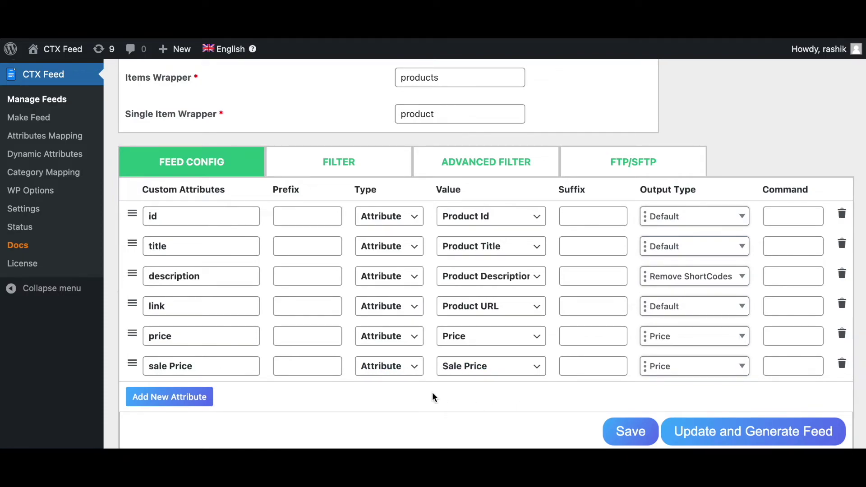
pyautogui.click(499, 370)
pyautogui.scroll(-12, 502, 371)
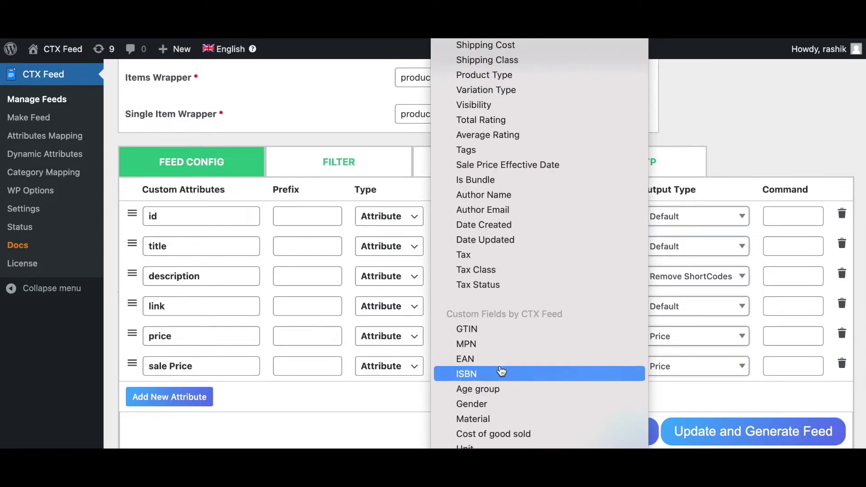
pyautogui.scroll(-15, 502, 371)
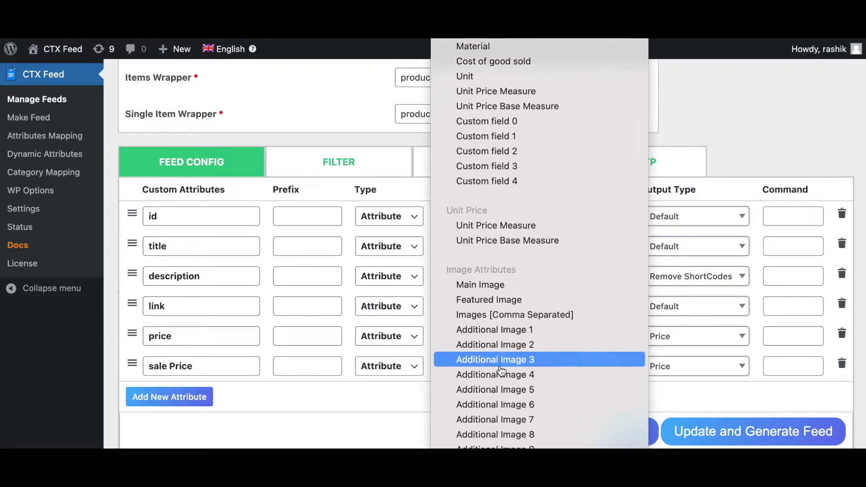
pyautogui.scroll(-1, 501, 371)
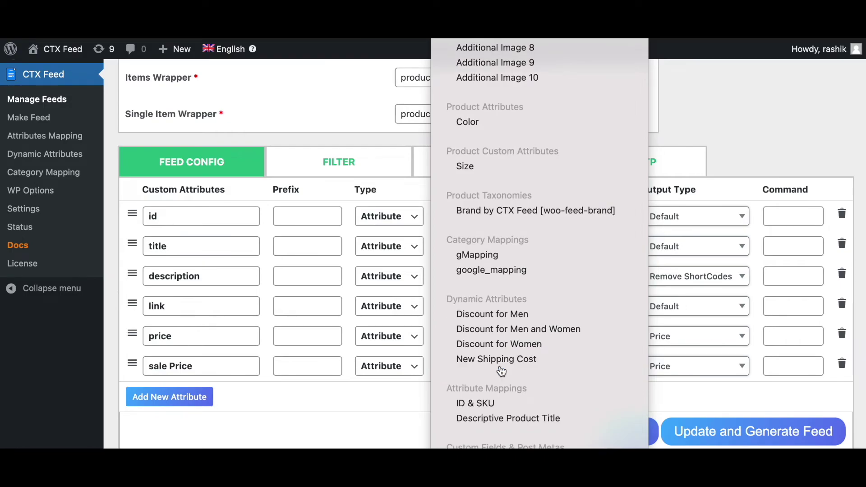
pyautogui.click(479, 332)
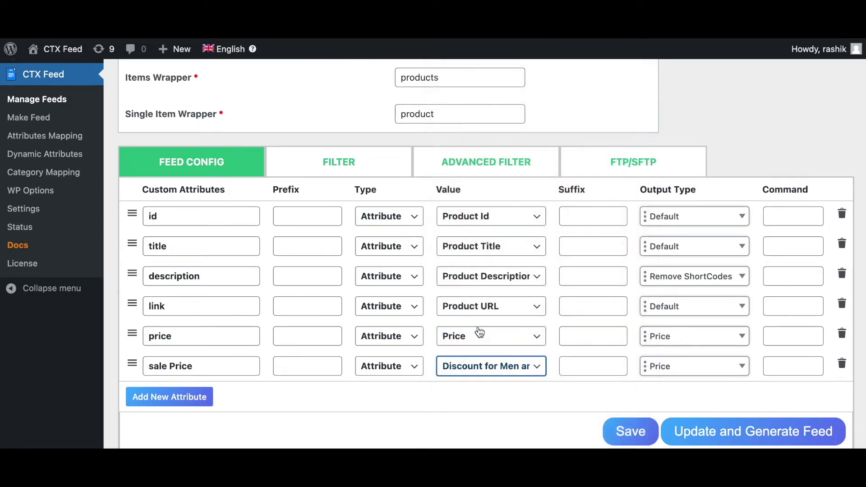
pyautogui.click(754, 432)
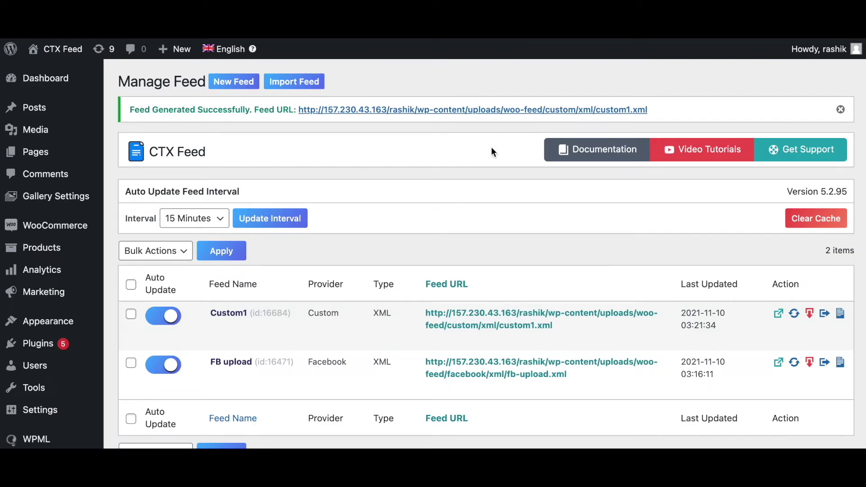
# Step: Open custom1.xml and check the Men and Women product titles and their discounted sale prices
pyautogui.click(497, 110)
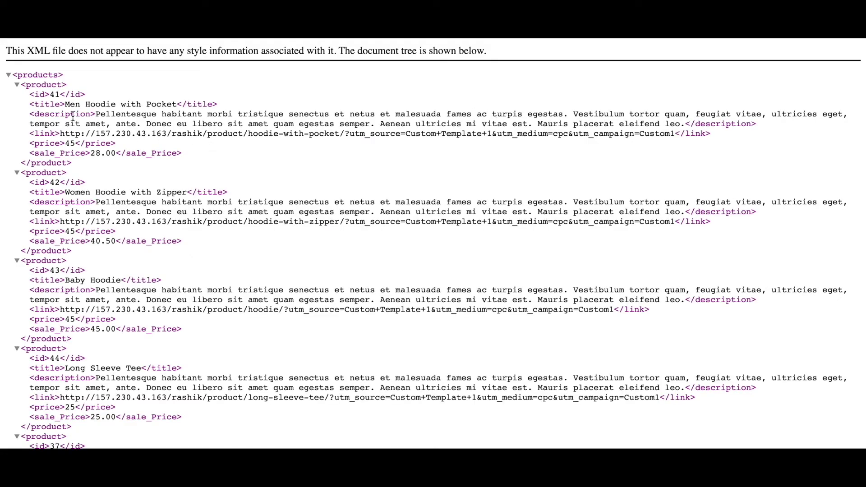
pyautogui.moveTo(65, 104); pyautogui.dragTo(78, 105)
pyautogui.click(105, 156)
pyautogui.moveTo(65, 194); pyautogui.dragTo(92, 195)
pyautogui.scroll(-1, 116, 303)
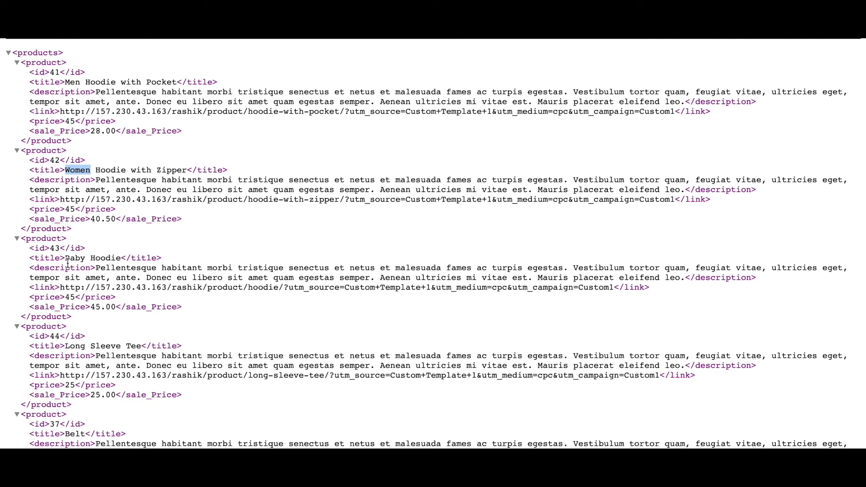
pyautogui.scroll(-1, 79, 314)
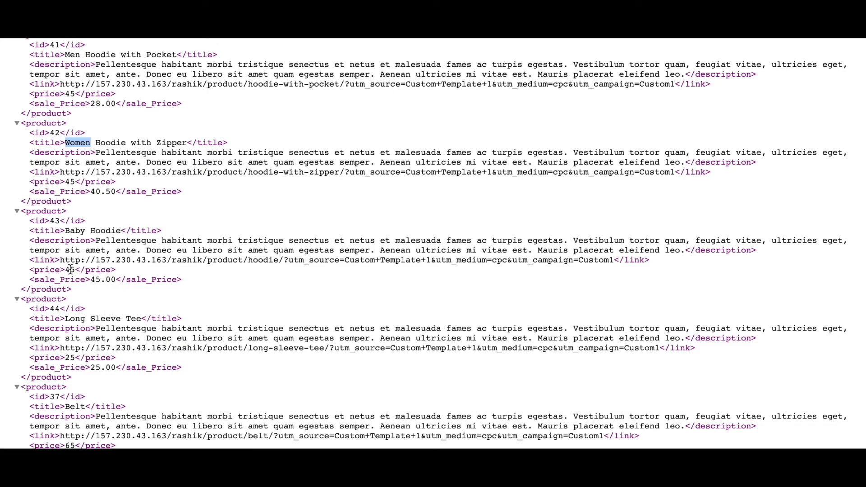
pyautogui.scroll(-2, 124, 315)
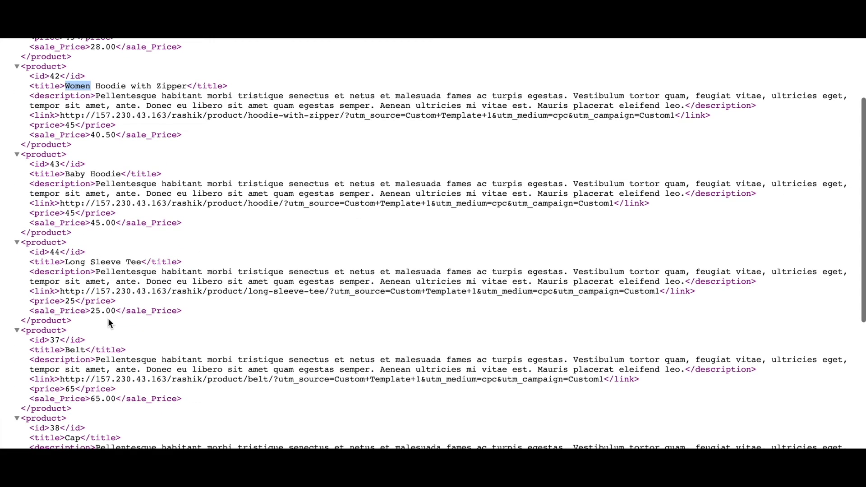